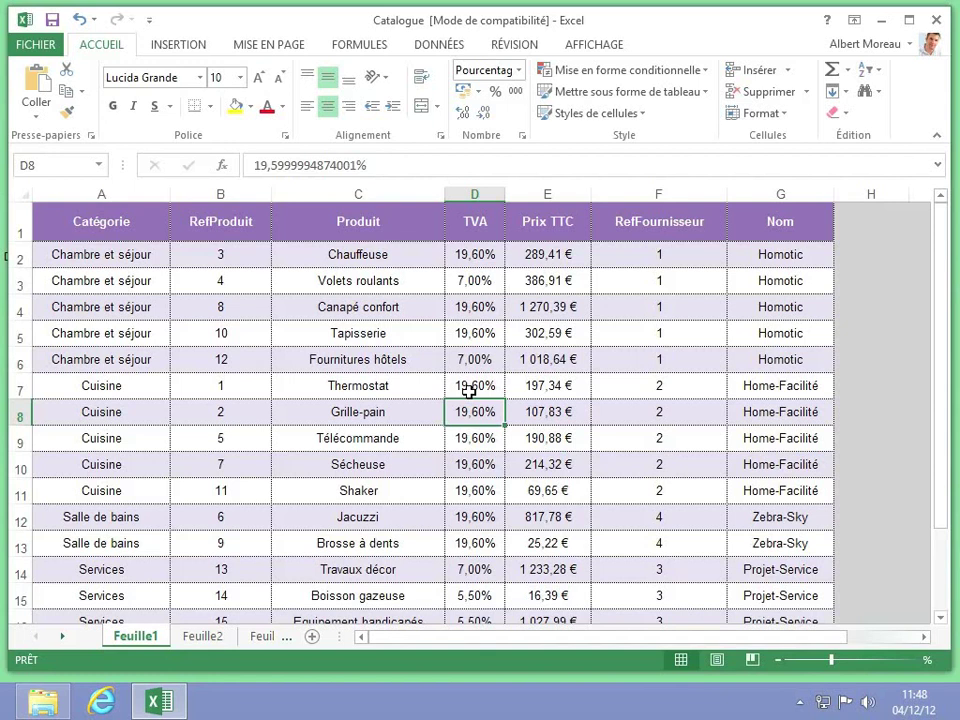
Start saving a copy of the workbook to the Bureau folder with the file type Page web à fichier unique.
left_click(40, 52)
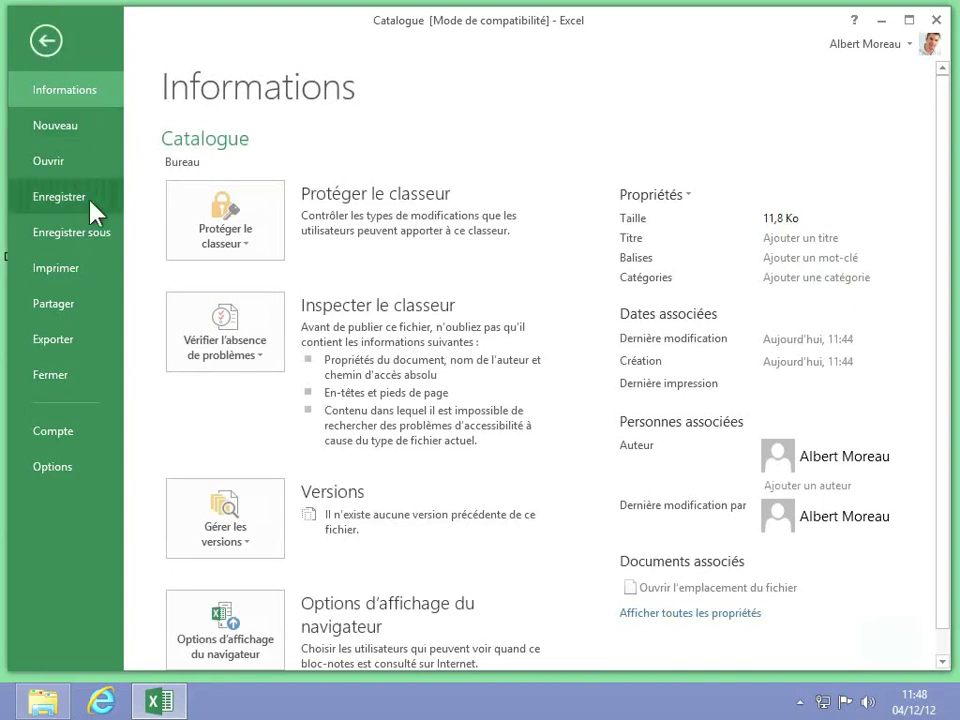
left_click(100, 243)
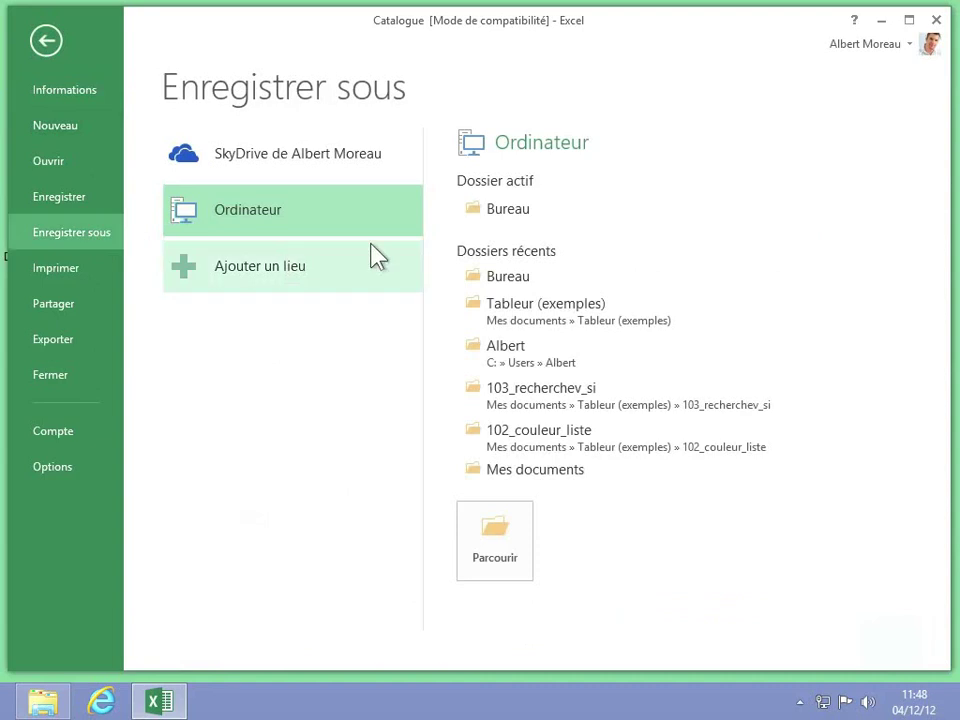
left_click(508, 212)
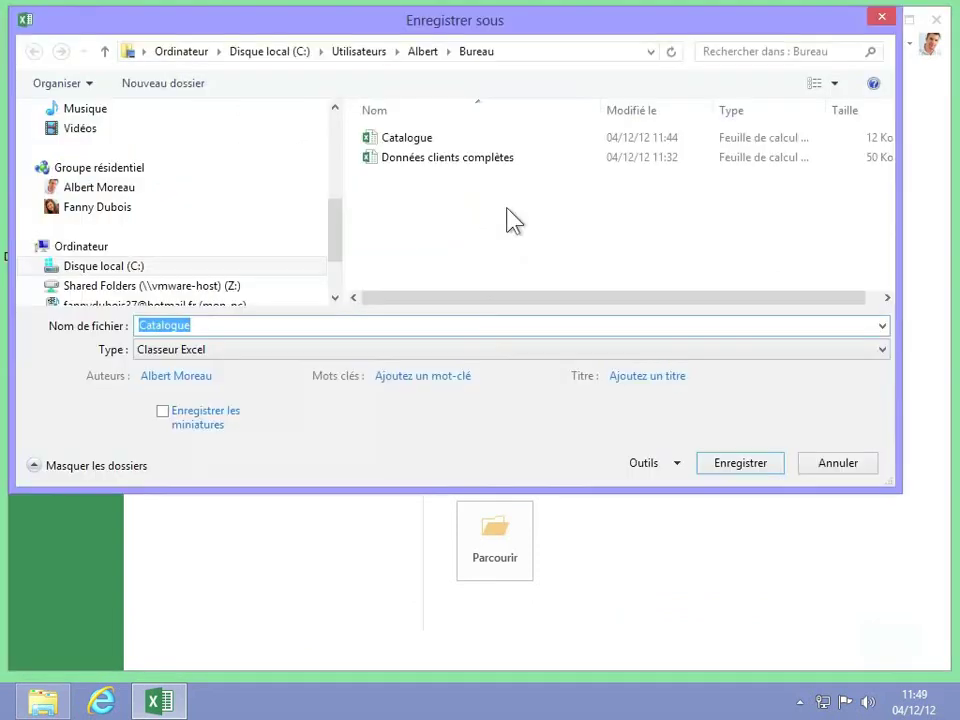
left_click(338, 350)
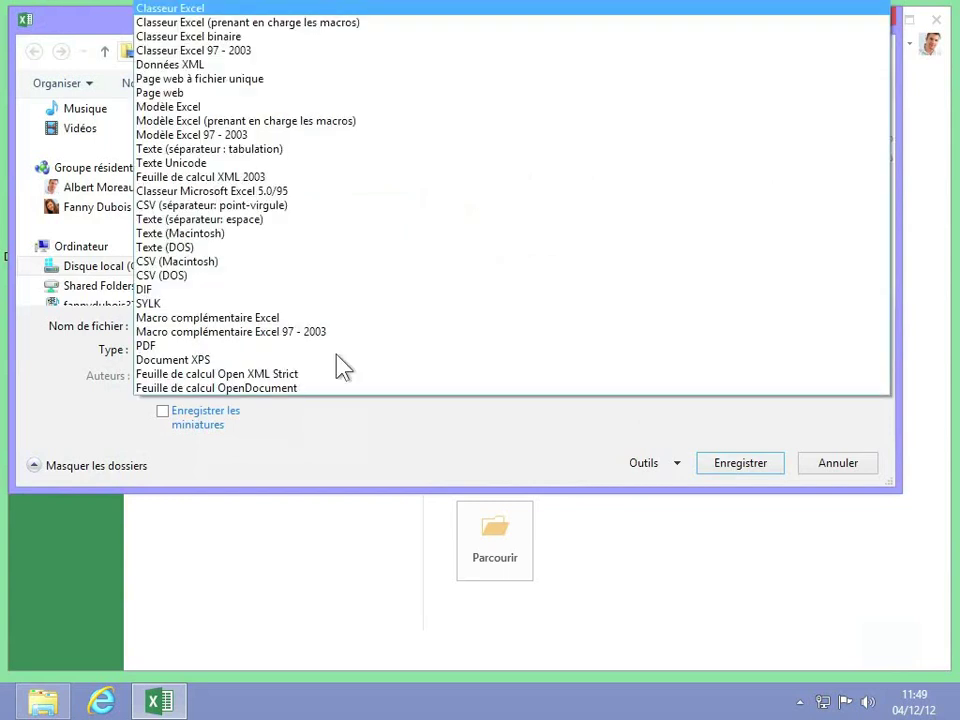
left_click(229, 80)
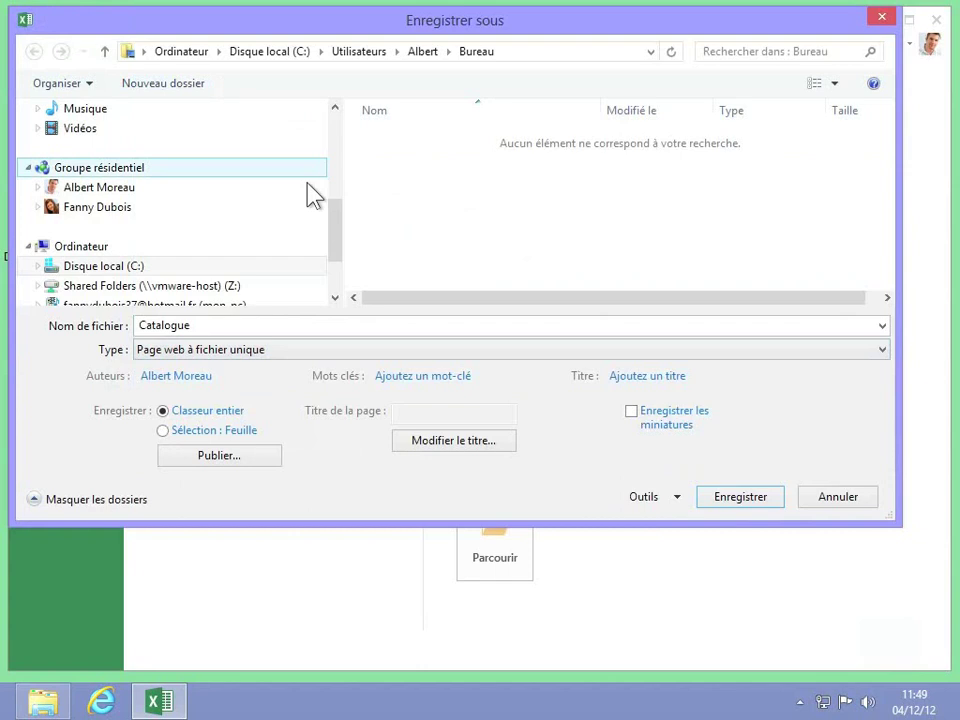
Set the web page title to Catalogue.
left_click(453, 441)
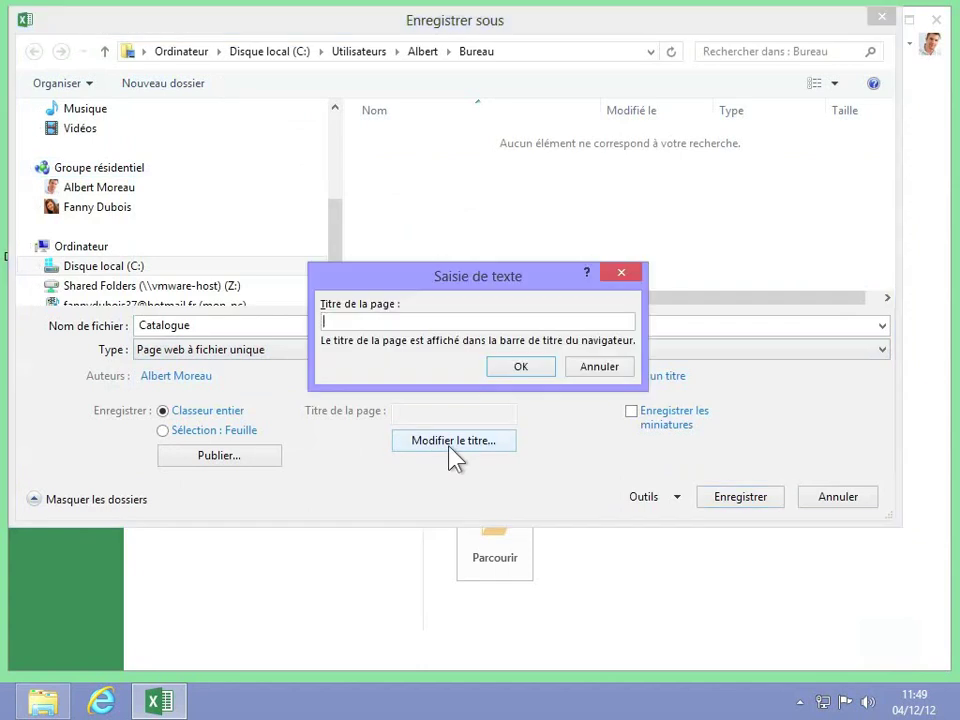
type("Catalogue")
left_click(521, 368)
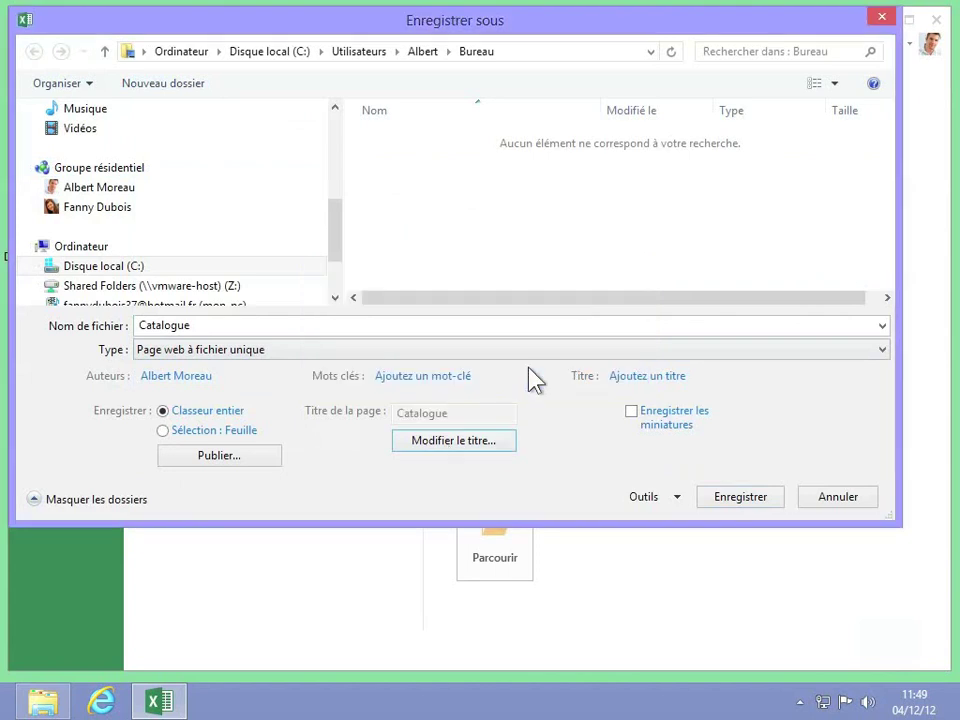
Publish all the content of Feuille1 as the web page Catalogue.mht, opening it in the browser.
left_click(224, 460)
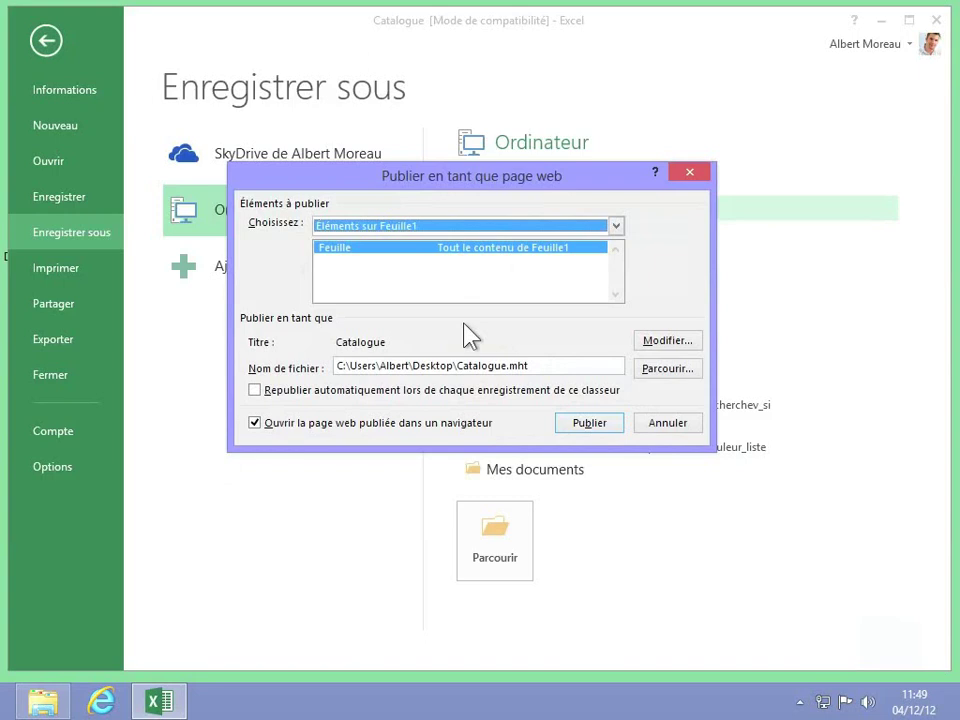
left_click(616, 227)
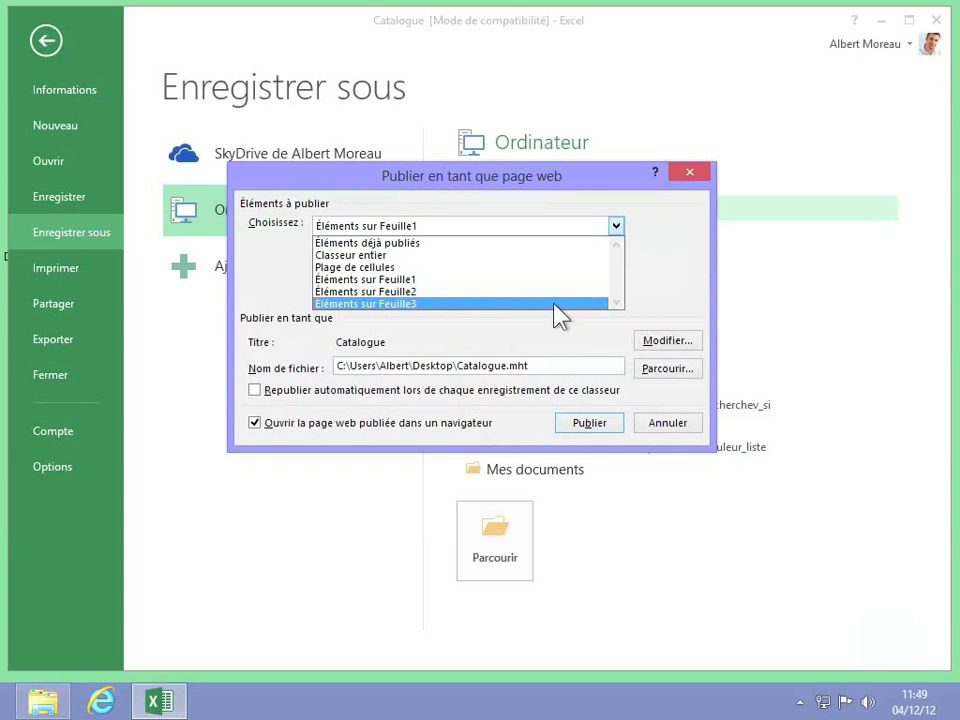
left_click(388, 280)
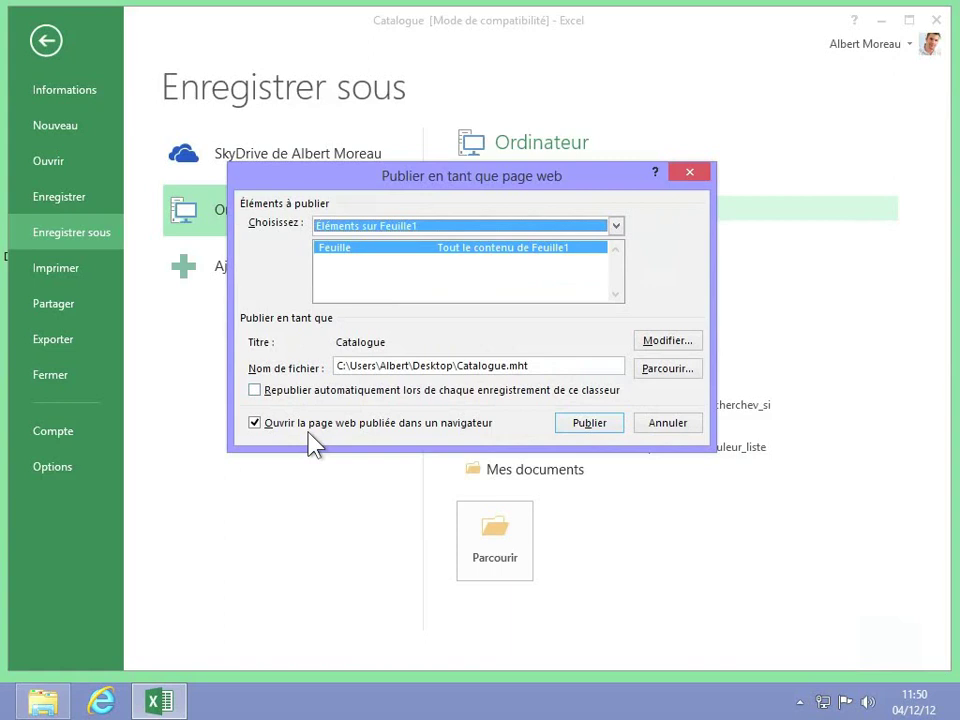
left_click(594, 424)
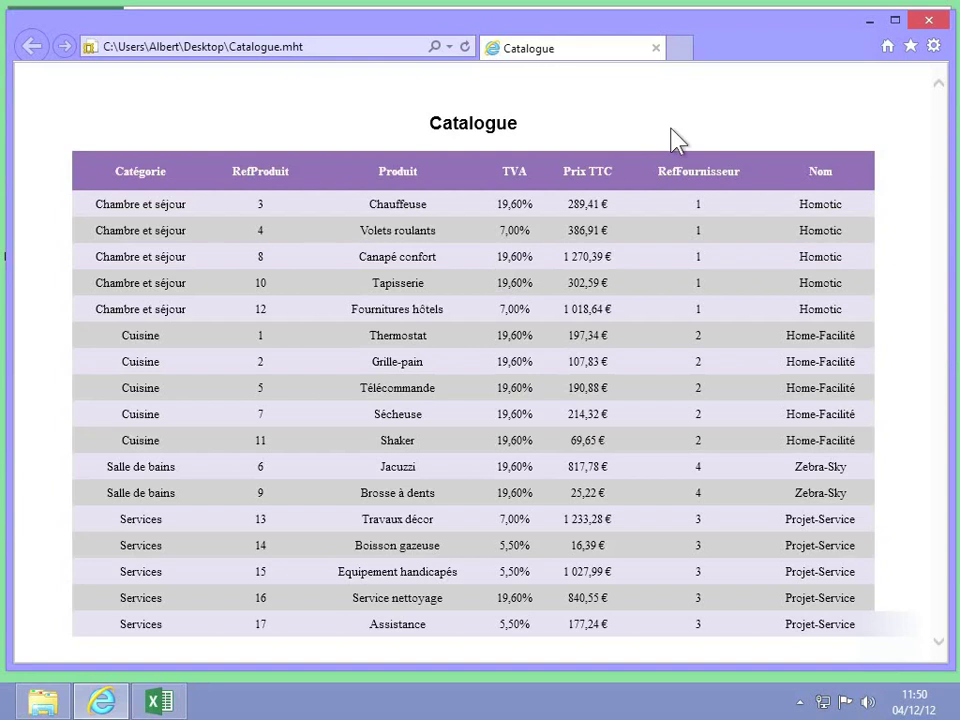
Close the published page, check its Catalogue file on the desktop, and return to cell A1 of the Excel worksheet.
left_click(929, 28)
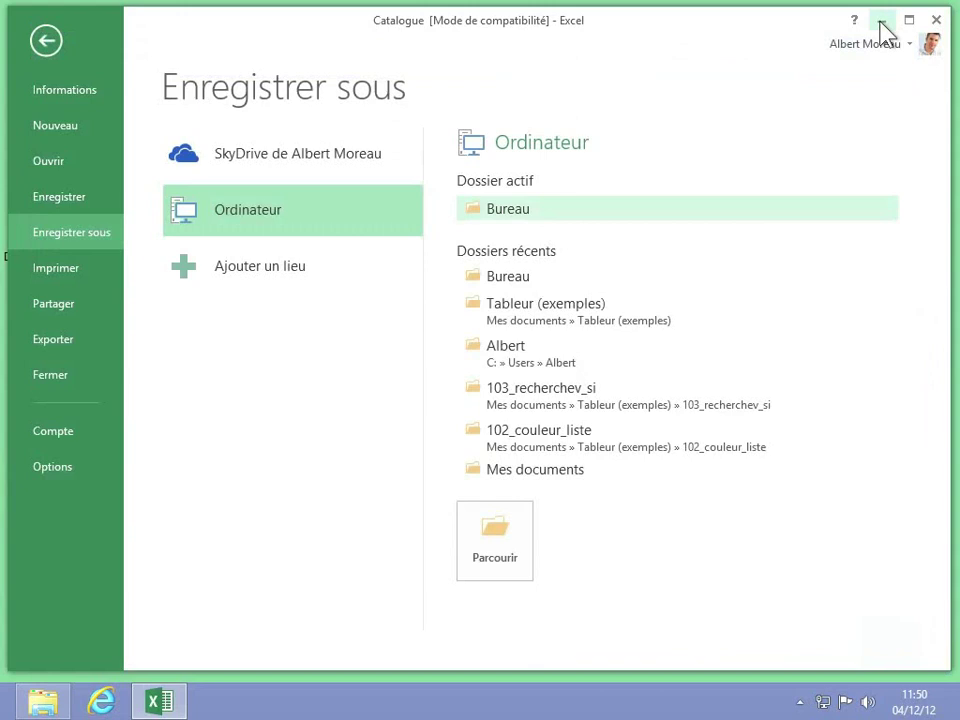
left_click(882, 22)
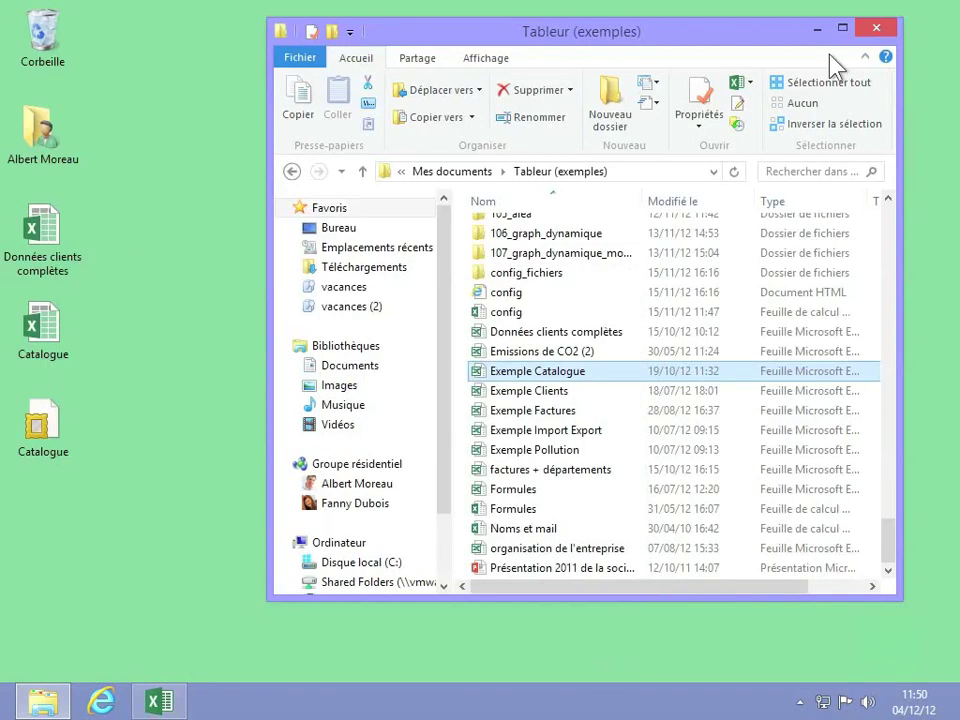
left_click(36, 425)
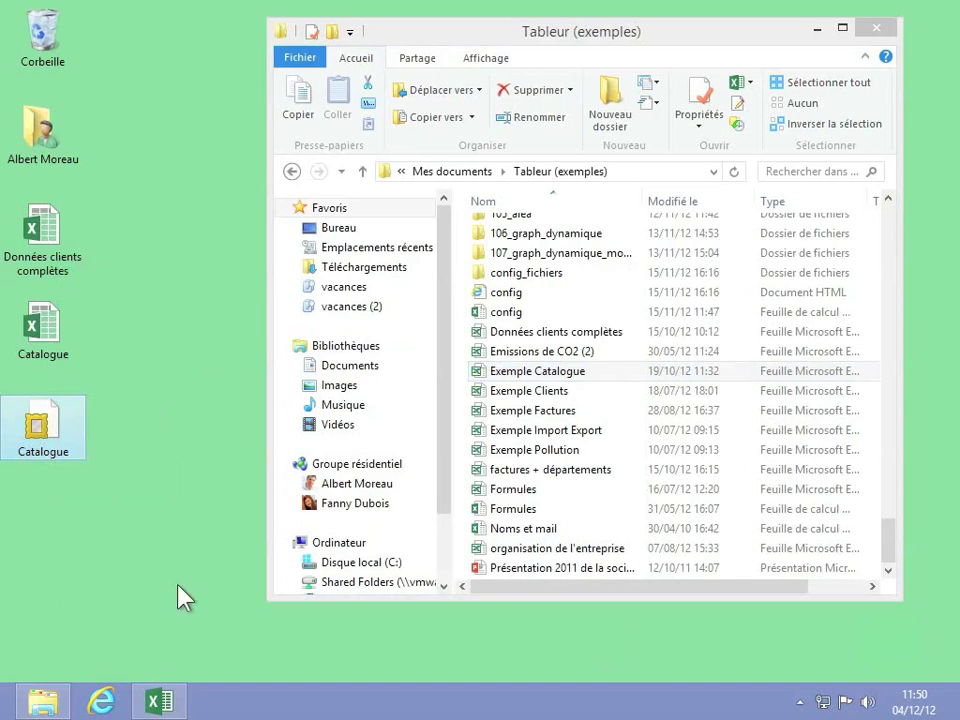
left_click(158, 700)
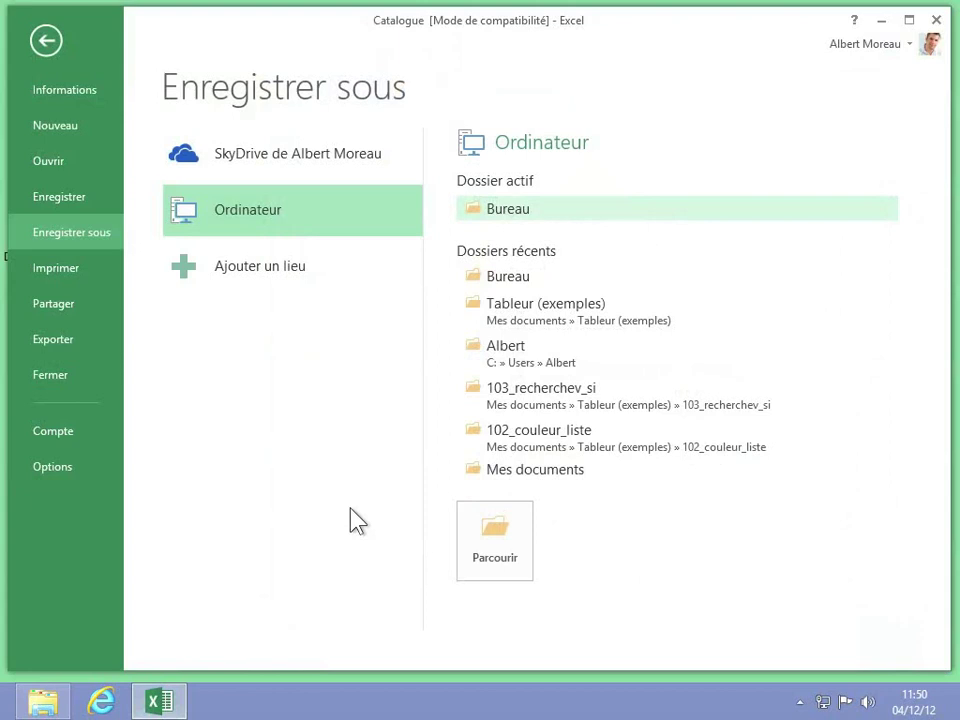
left_click(45, 42)
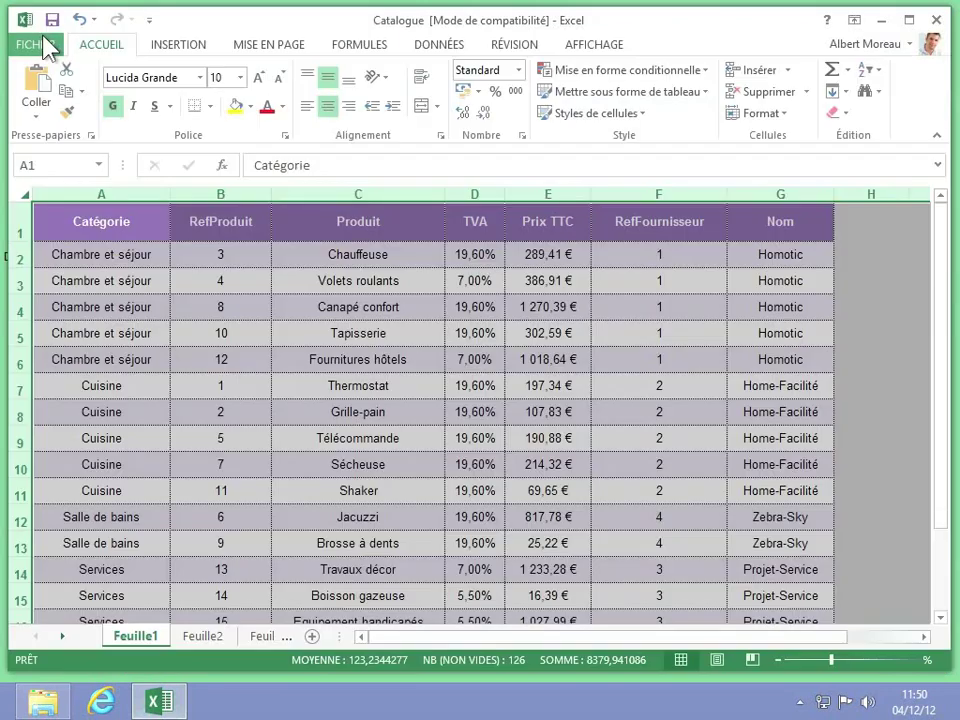
left_click(65, 210)
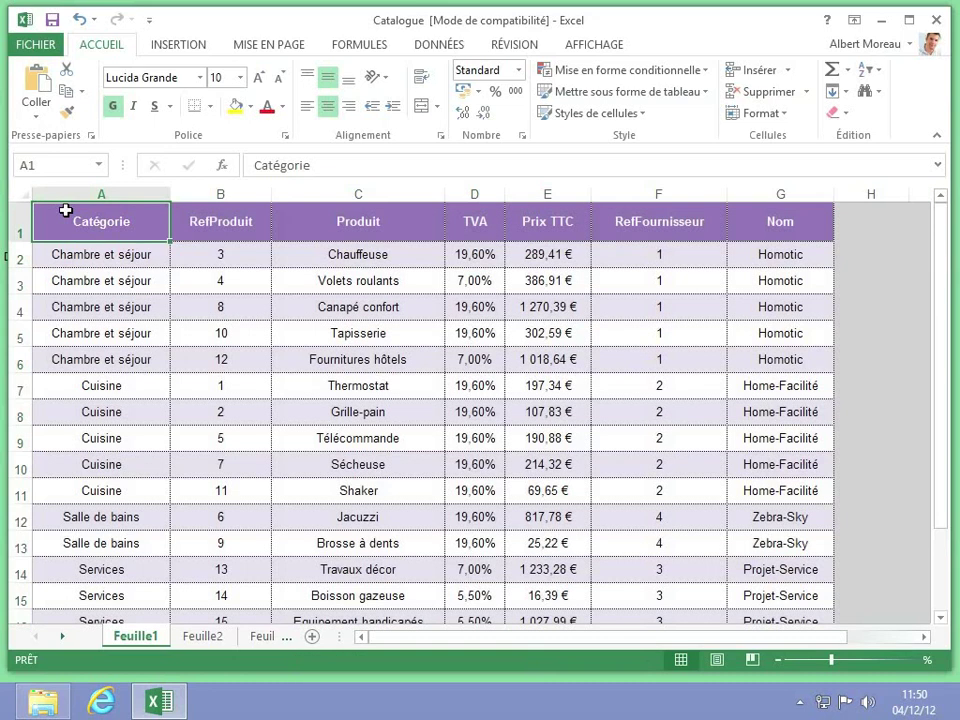
Start saving a copy of the workbook to the SkyDrive folder Mes tableurs Excel.
left_click(36, 44)
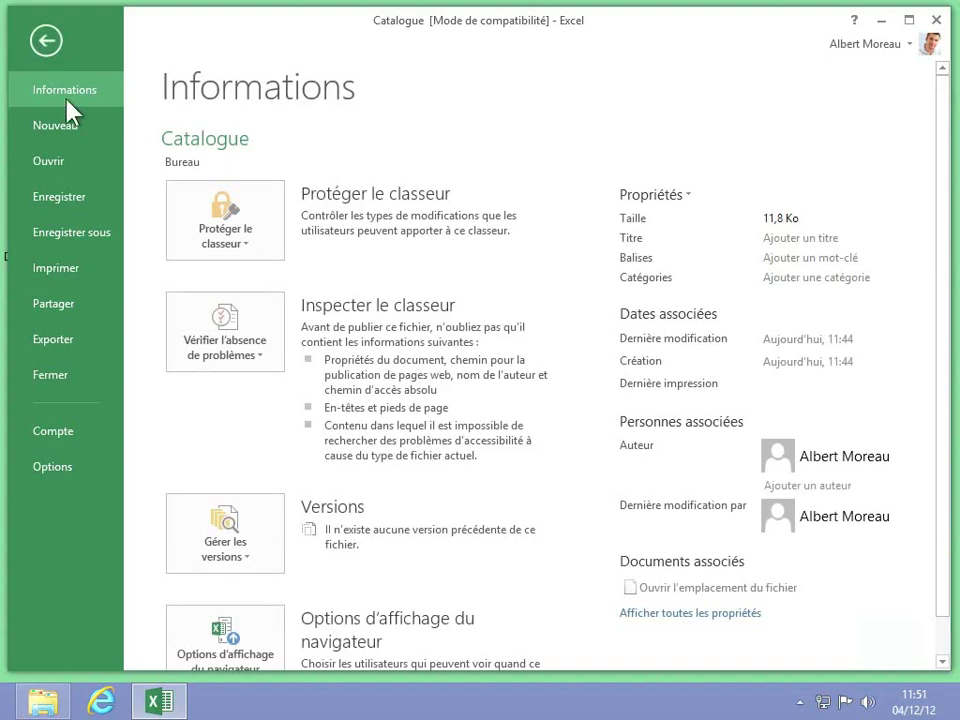
left_click(80, 234)
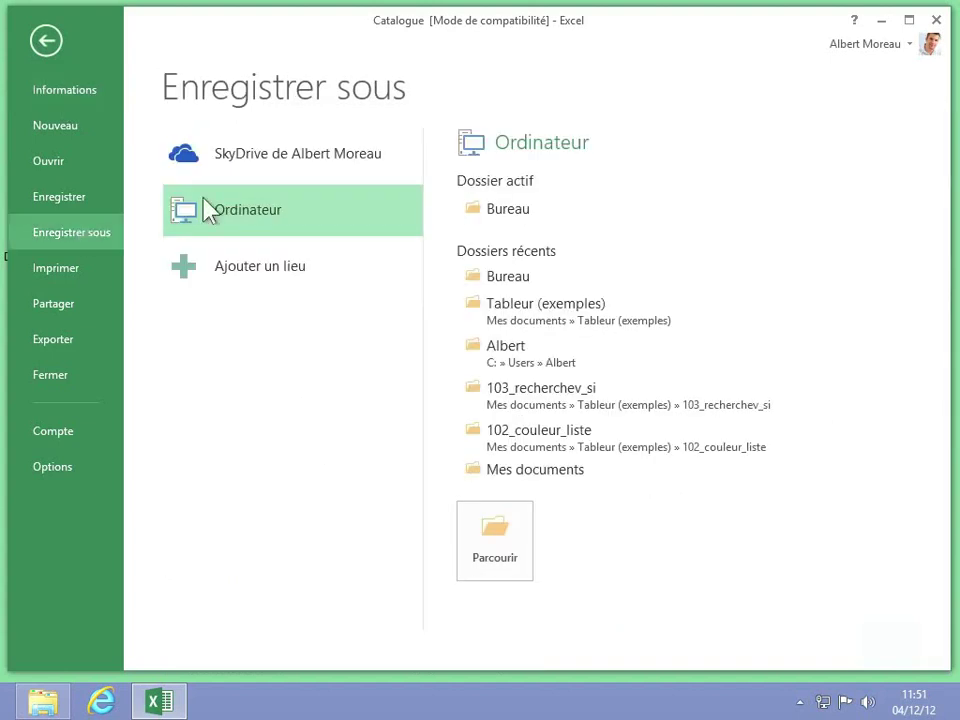
left_click(333, 157)
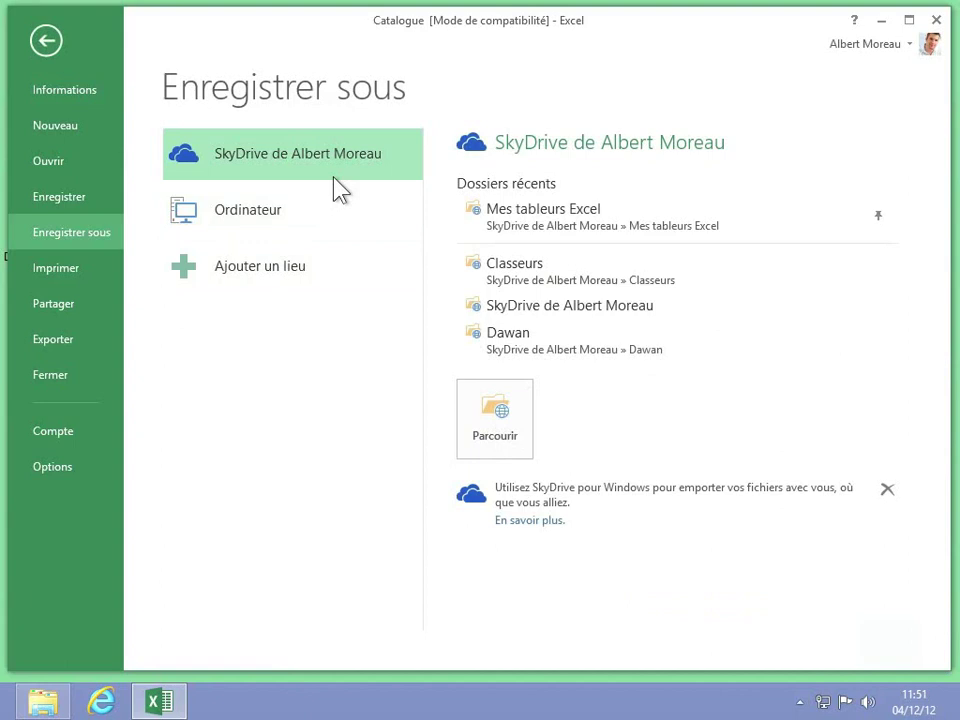
left_click(550, 219)
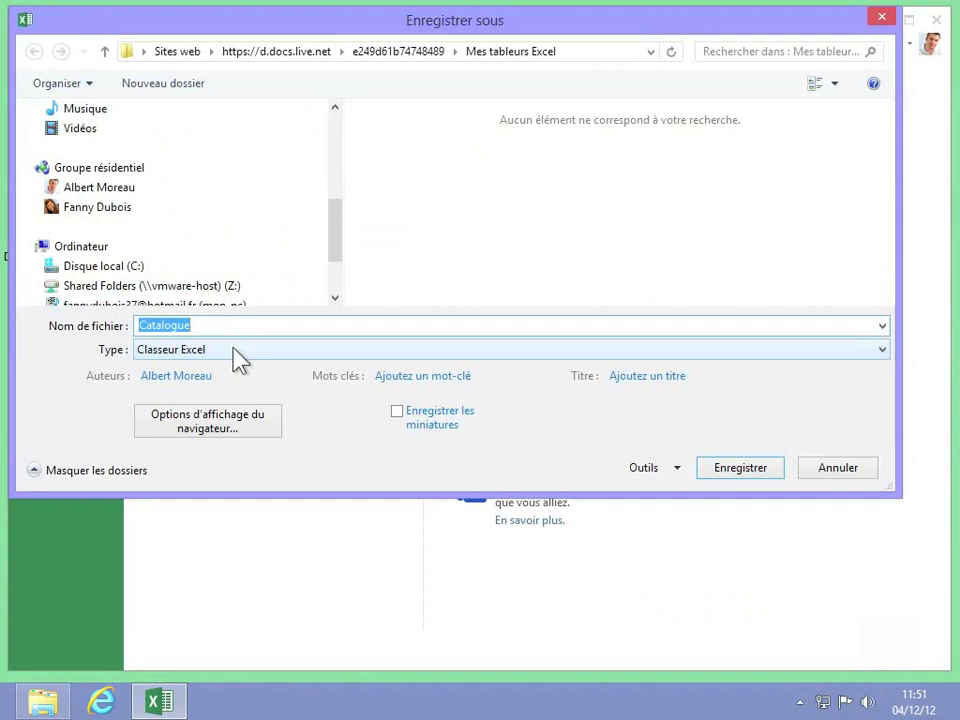
Limit the browser view options to Feuille1 only and save the workbook as Catalogue in the SkyDrive folder.
left_click(228, 432)
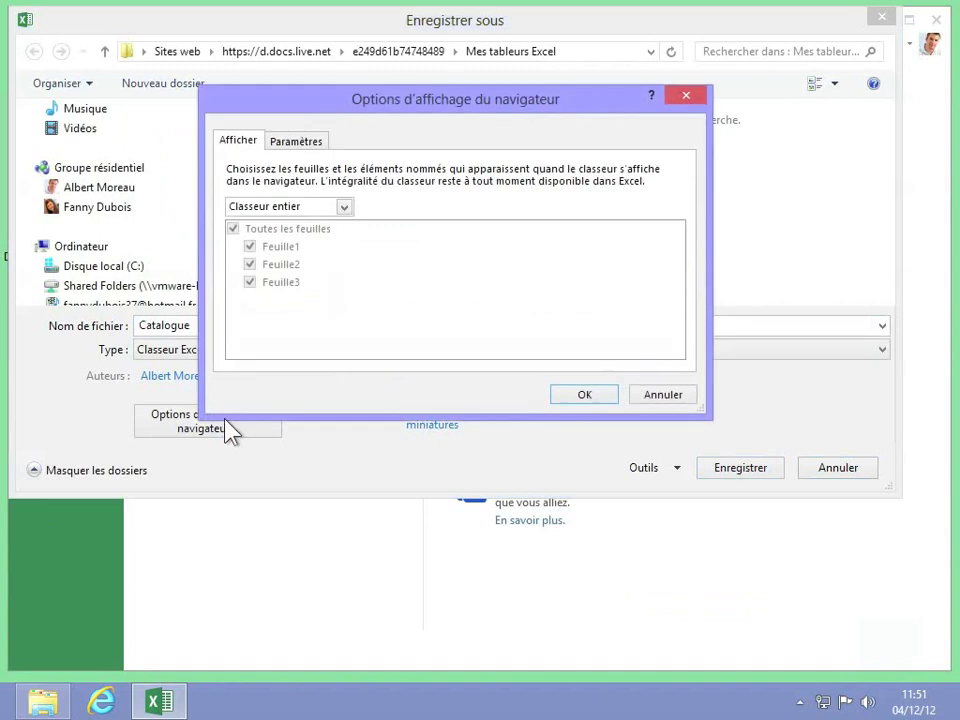
left_click(342, 208)
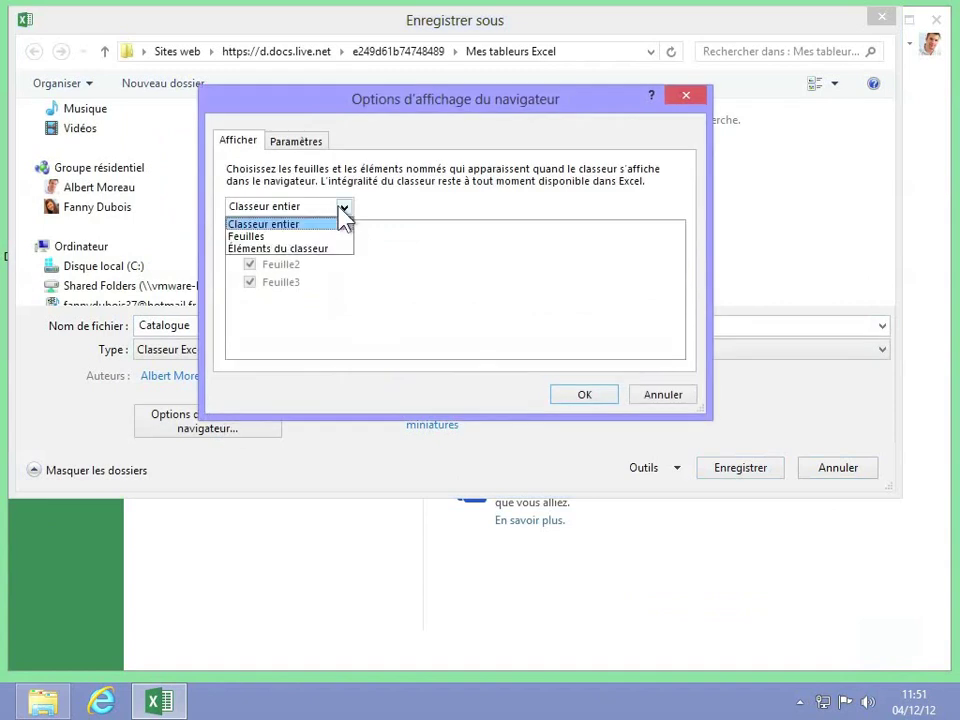
left_click(245, 237)
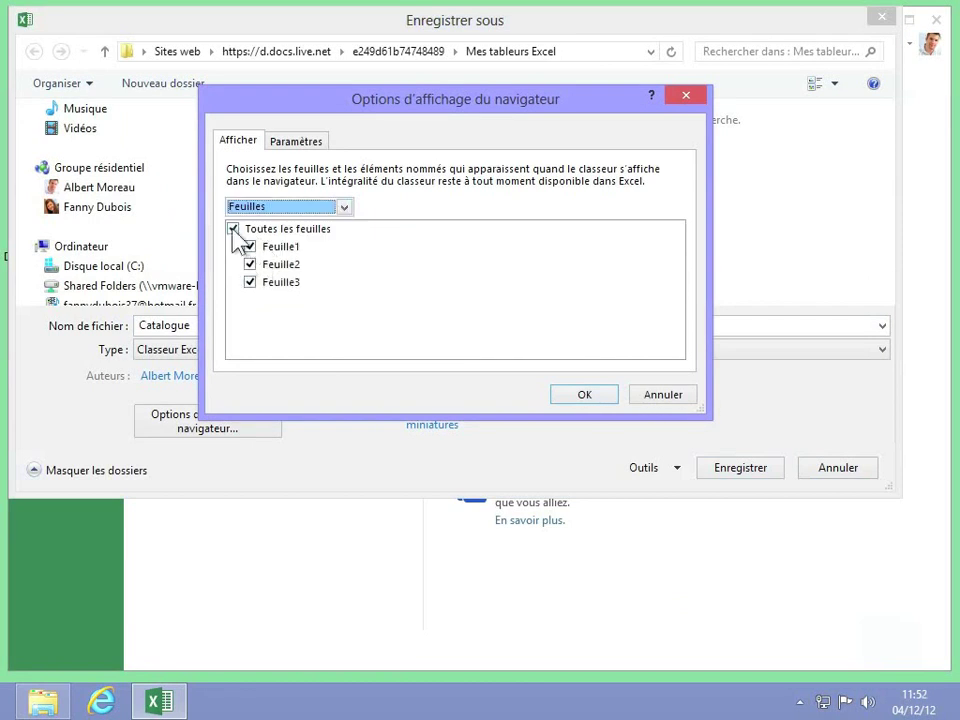
left_click(233, 229)
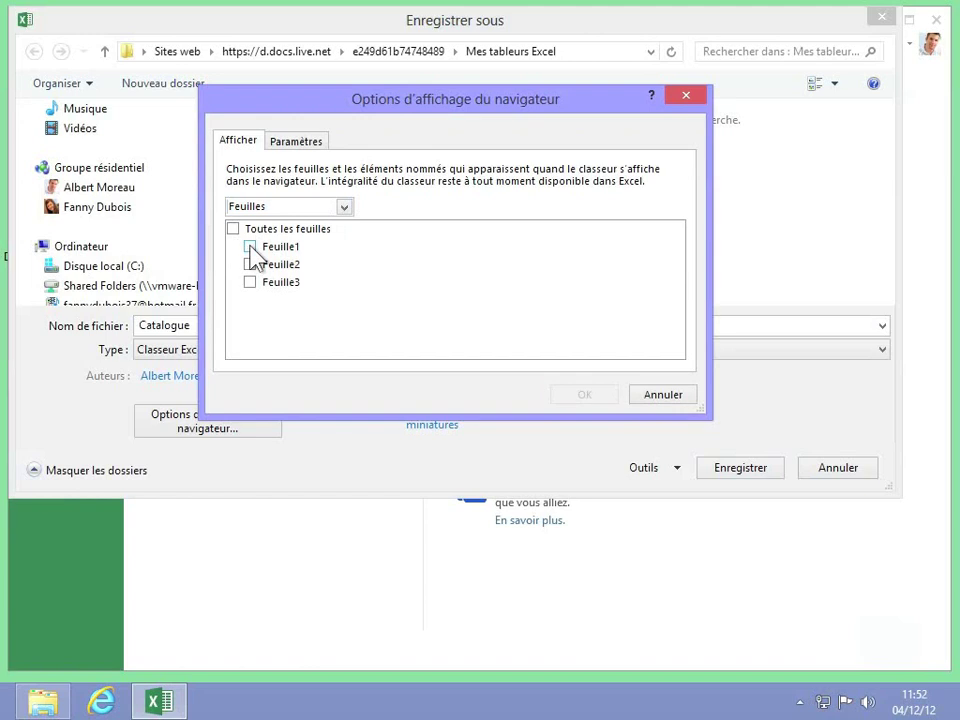
left_click(250, 246)
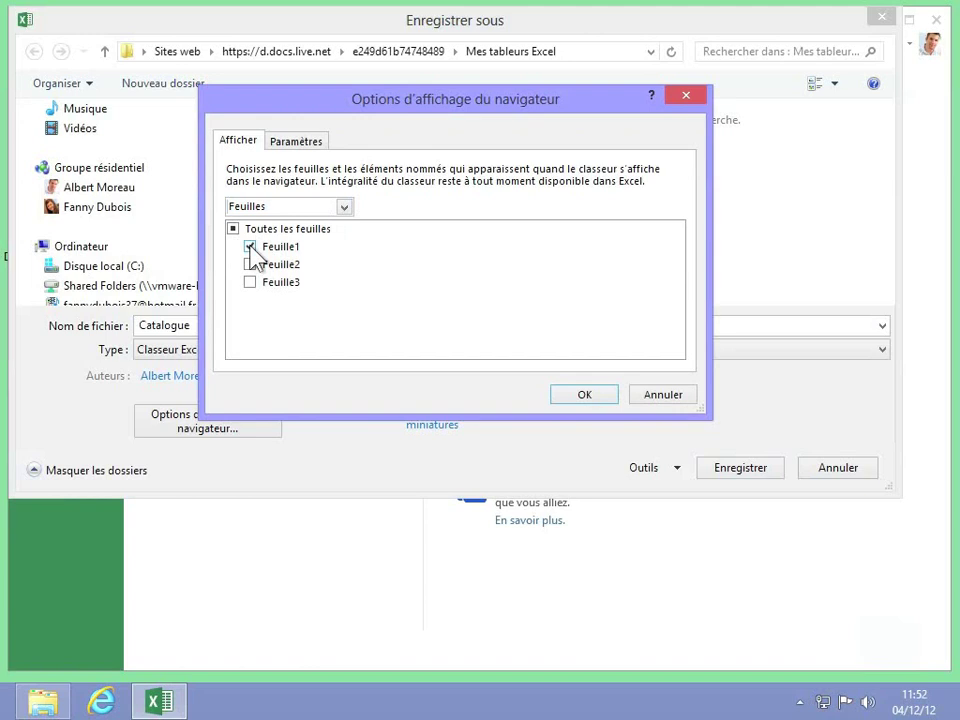
left_click(313, 145)
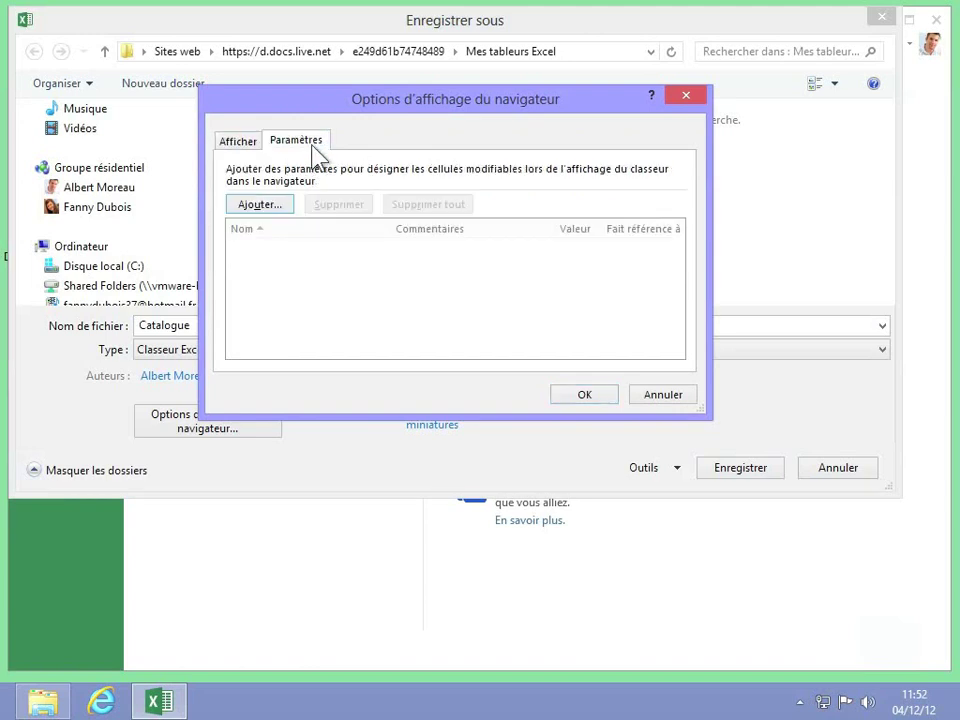
left_click(581, 396)
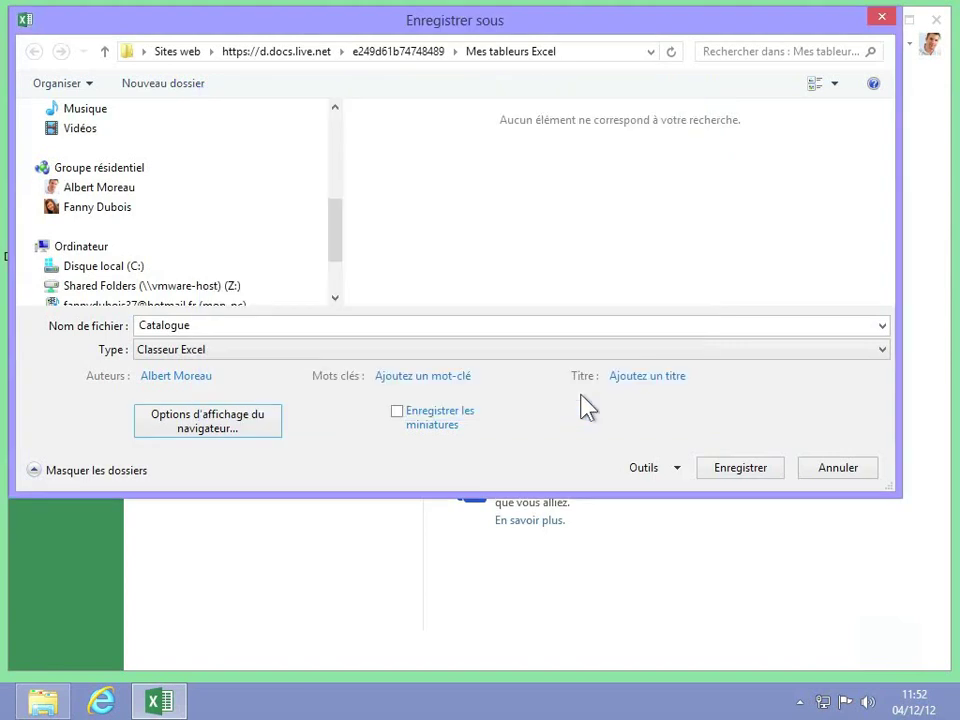
left_click(745, 476)
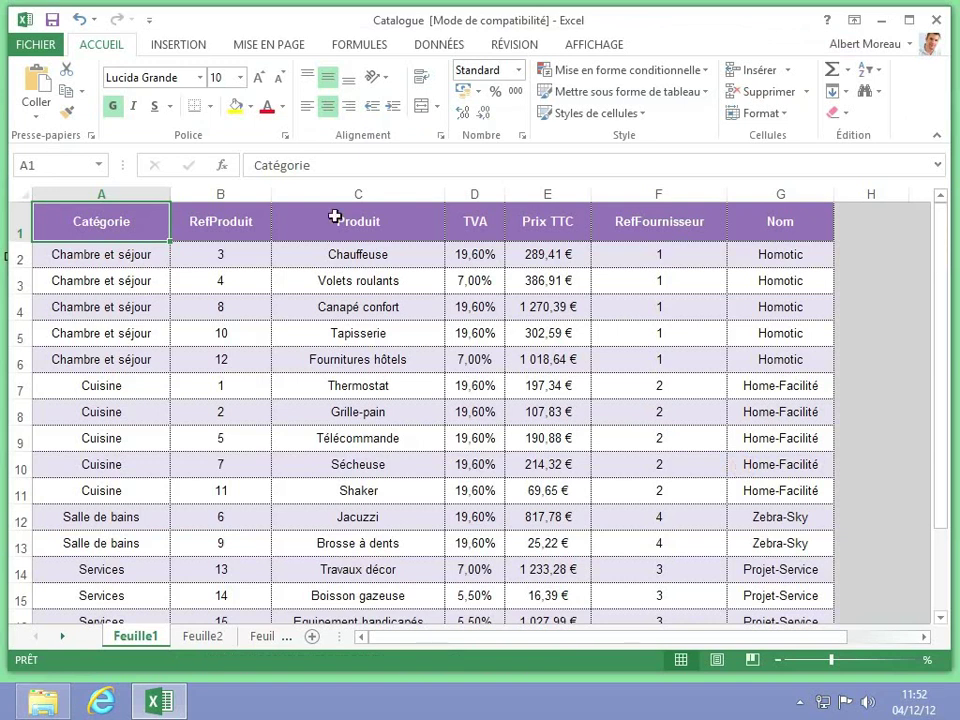
Create a view-only sharing link (Lien d'affichage) for the workbook and select its address.
left_click(35, 44)
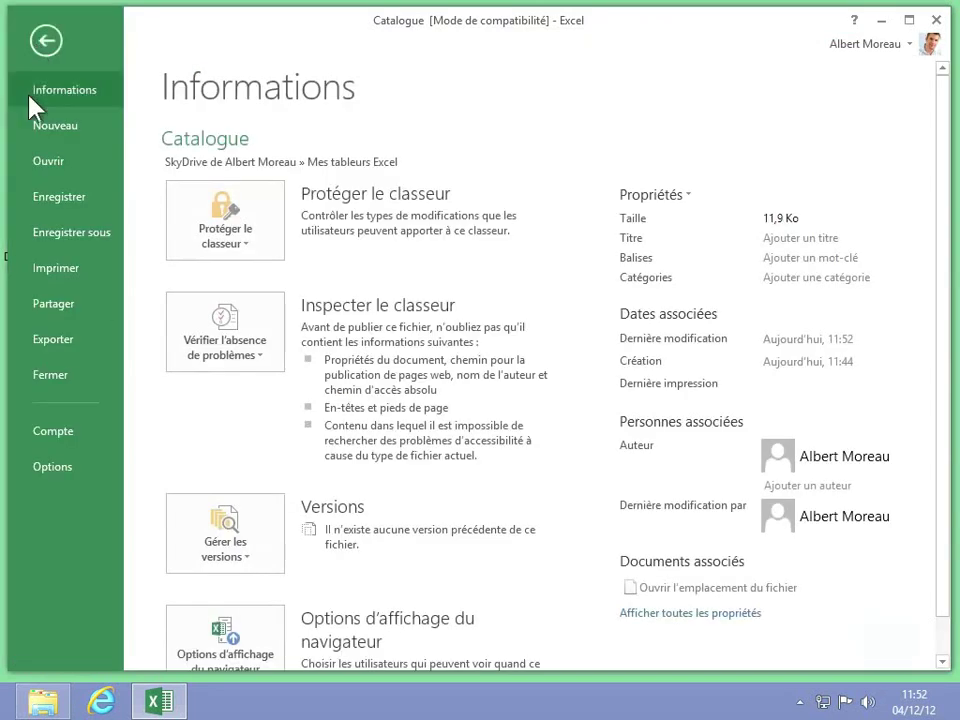
left_click(73, 310)
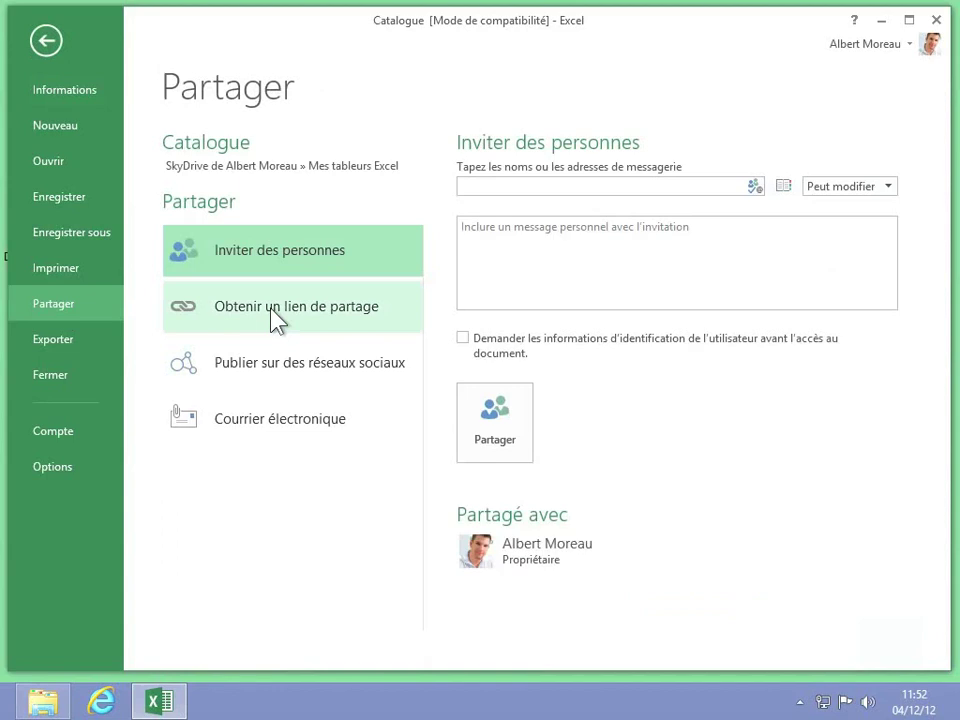
left_click(296, 318)
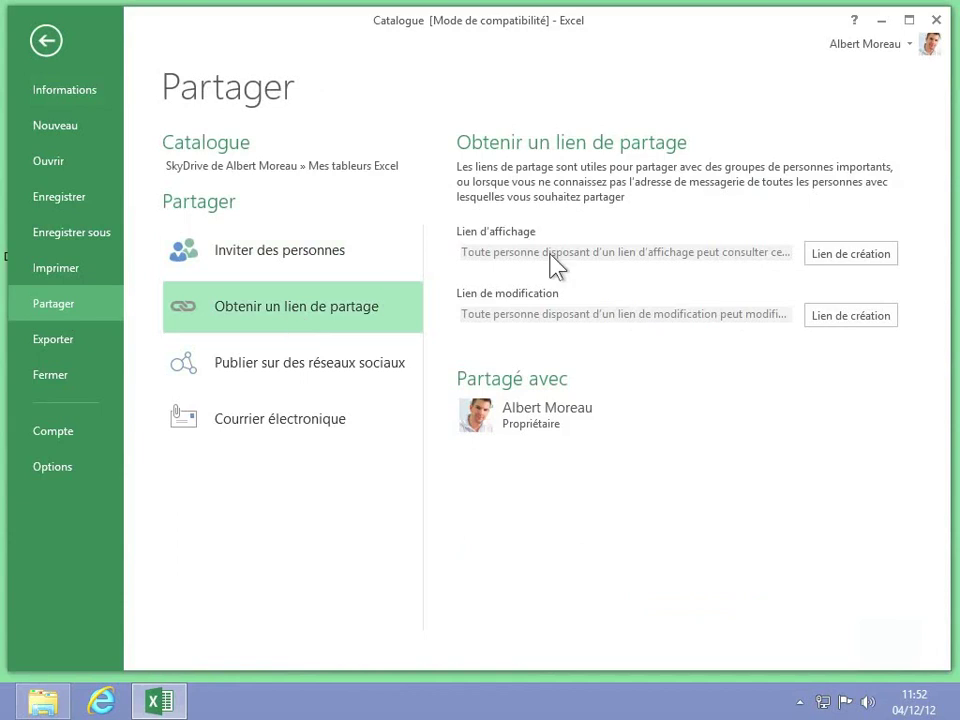
left_click(866, 257)
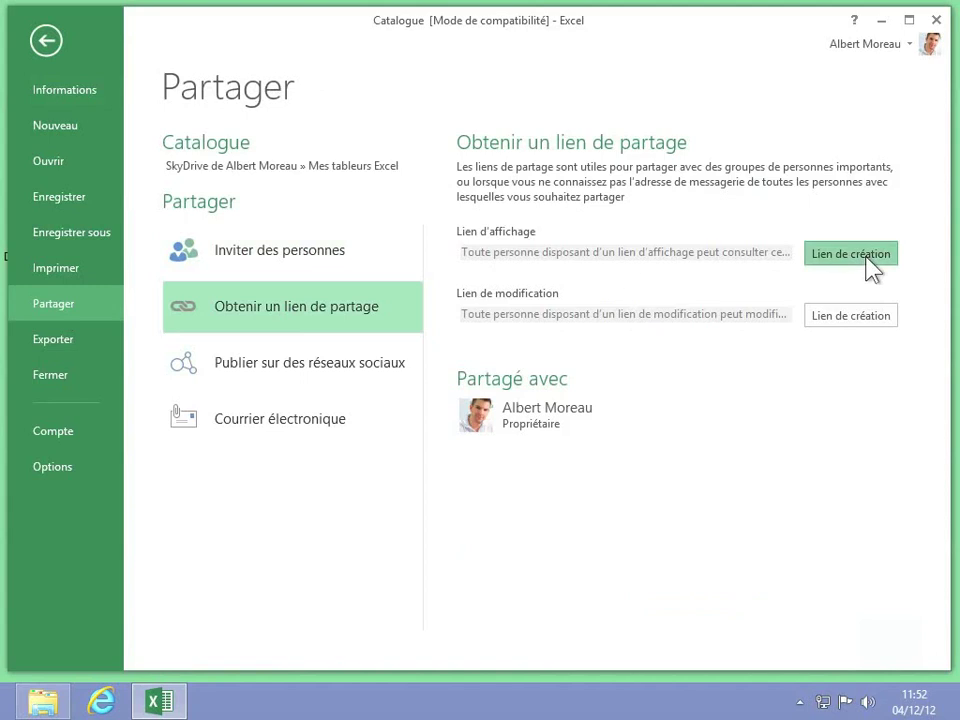
left_click(719, 251)
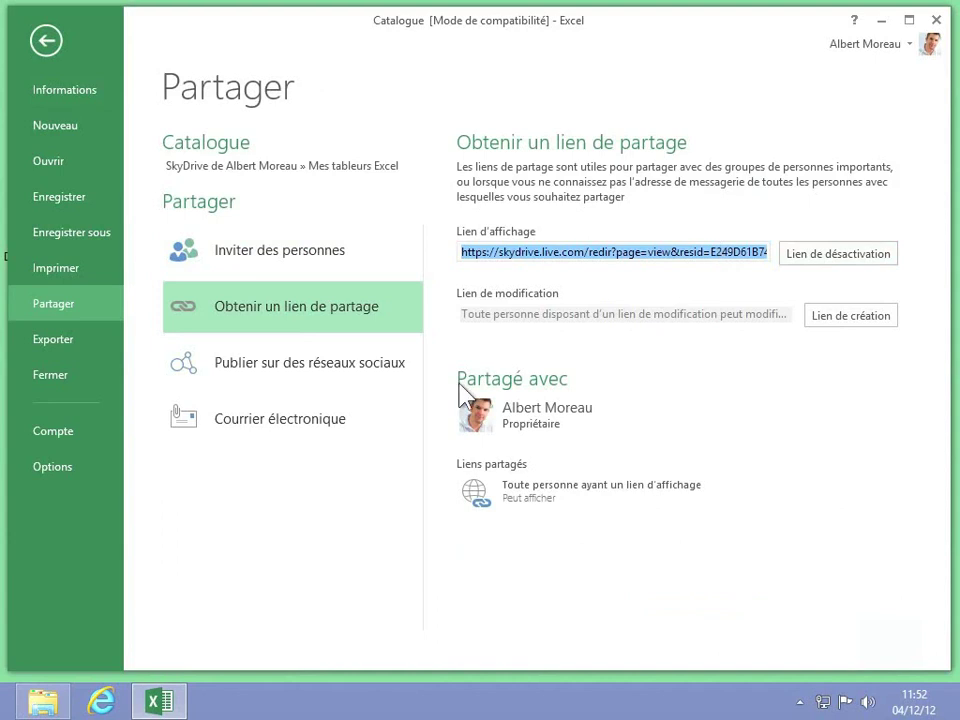
Open the workbook's view link in Internet Explorer, check the Thermostat cell in the shared Catalogue, and return to Excel's sharing link options.
left_click(100, 703)
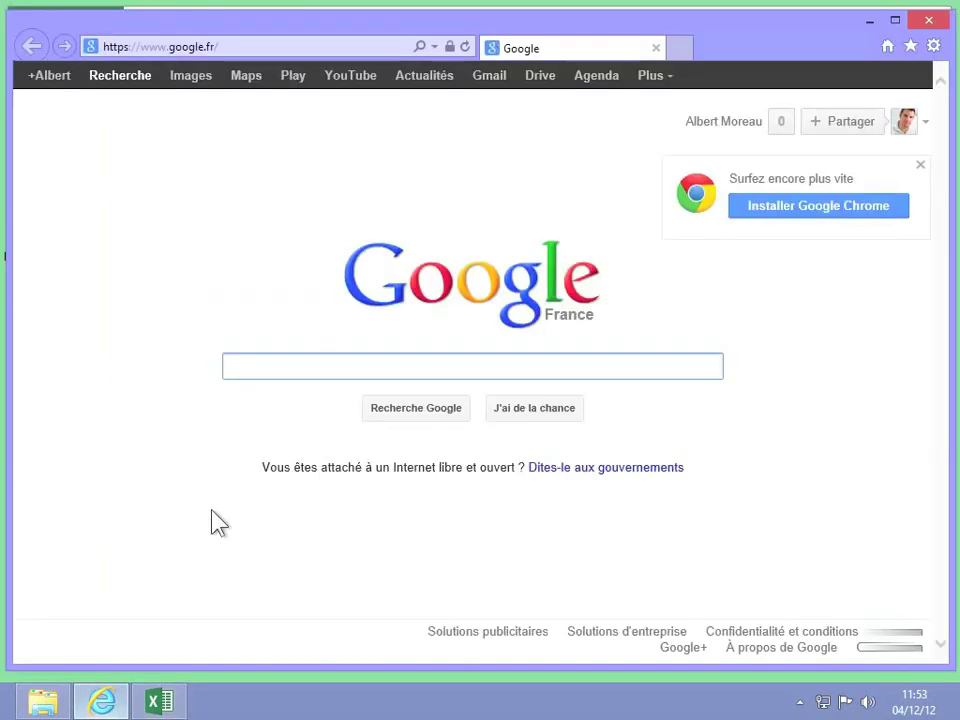
left_click(298, 45)
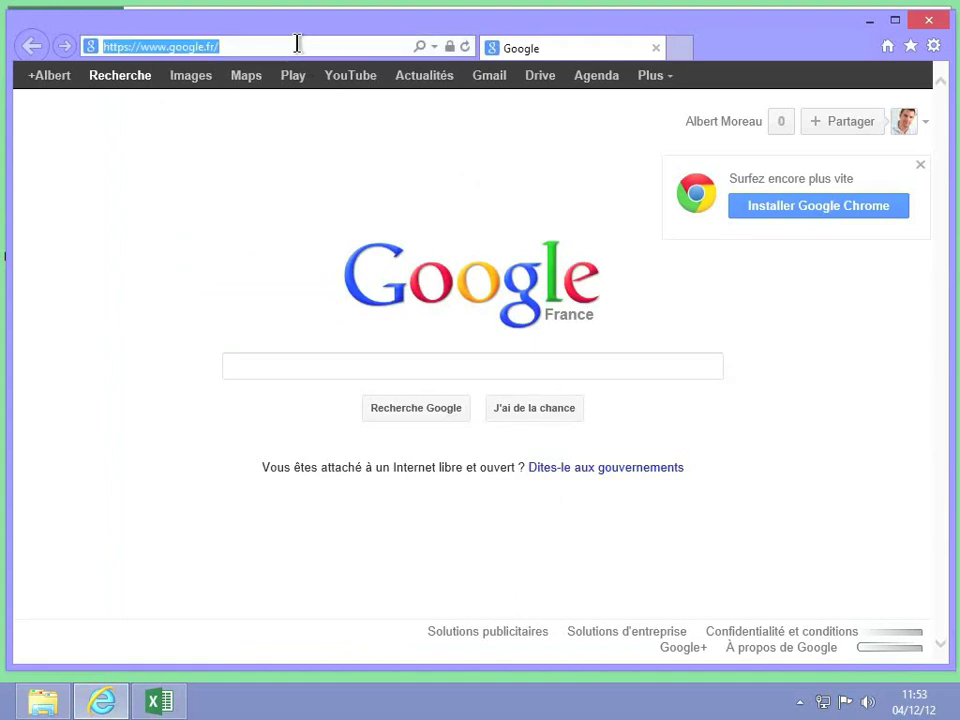
key("ctrl+v")
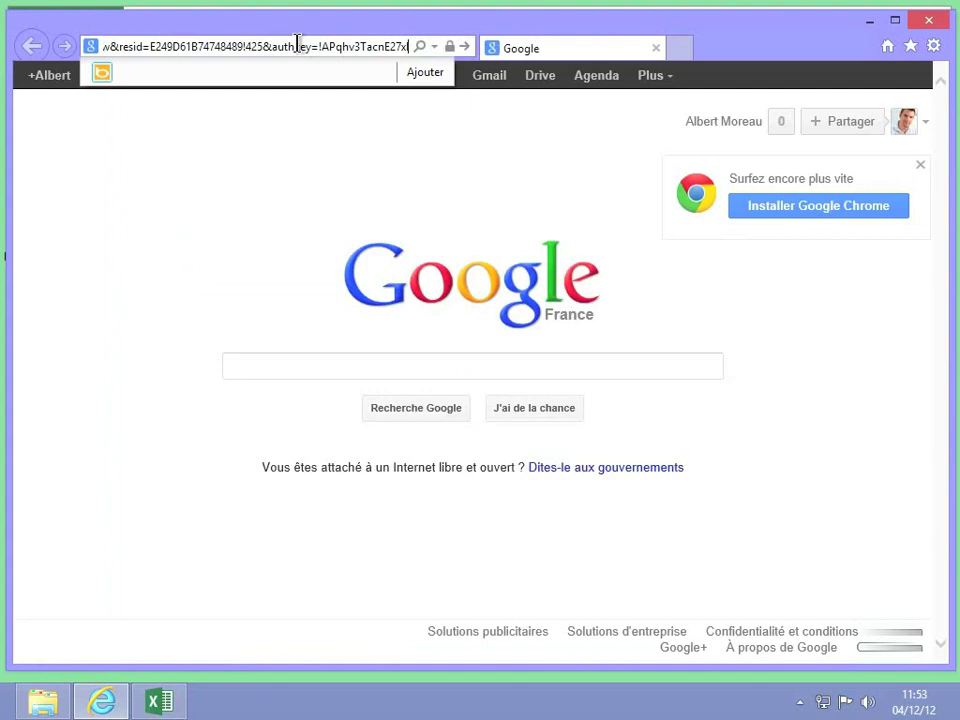
key("Return")
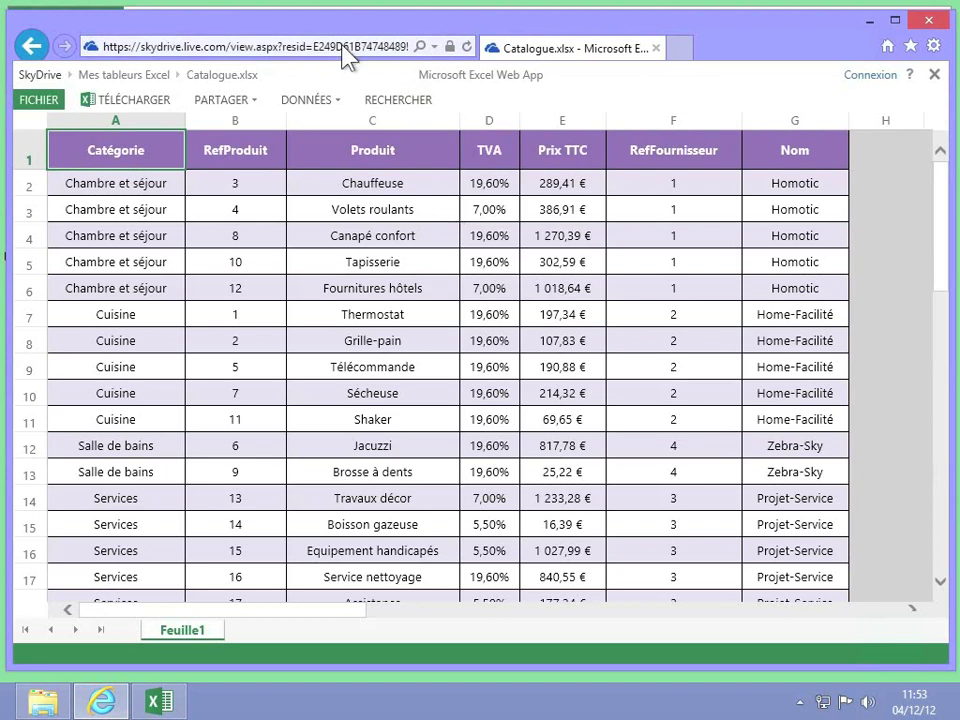
left_click(435, 313)
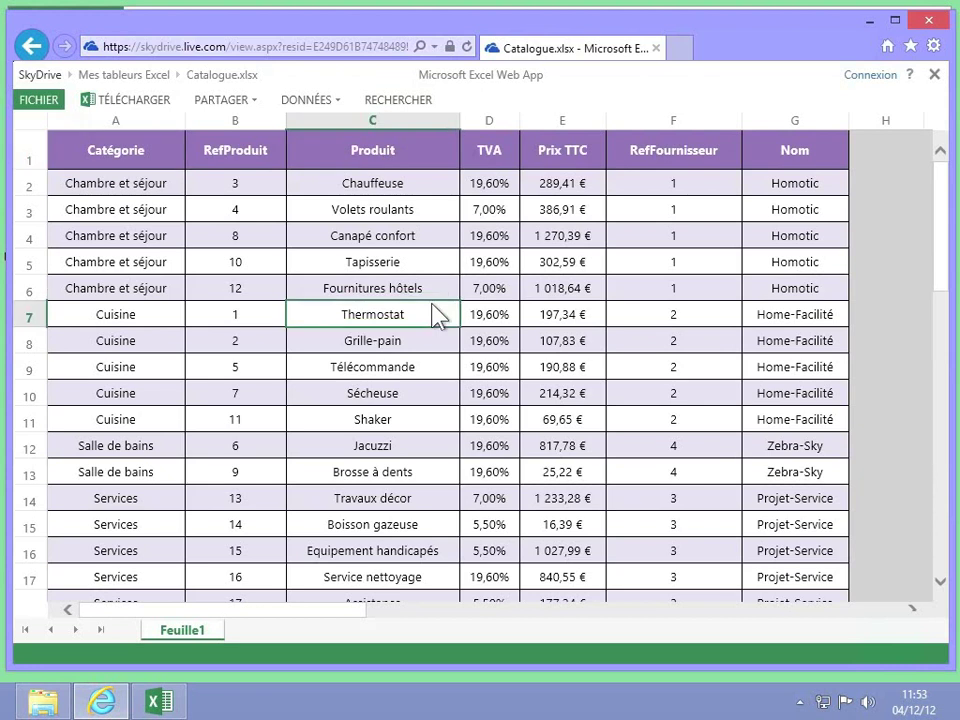
left_click(168, 702)
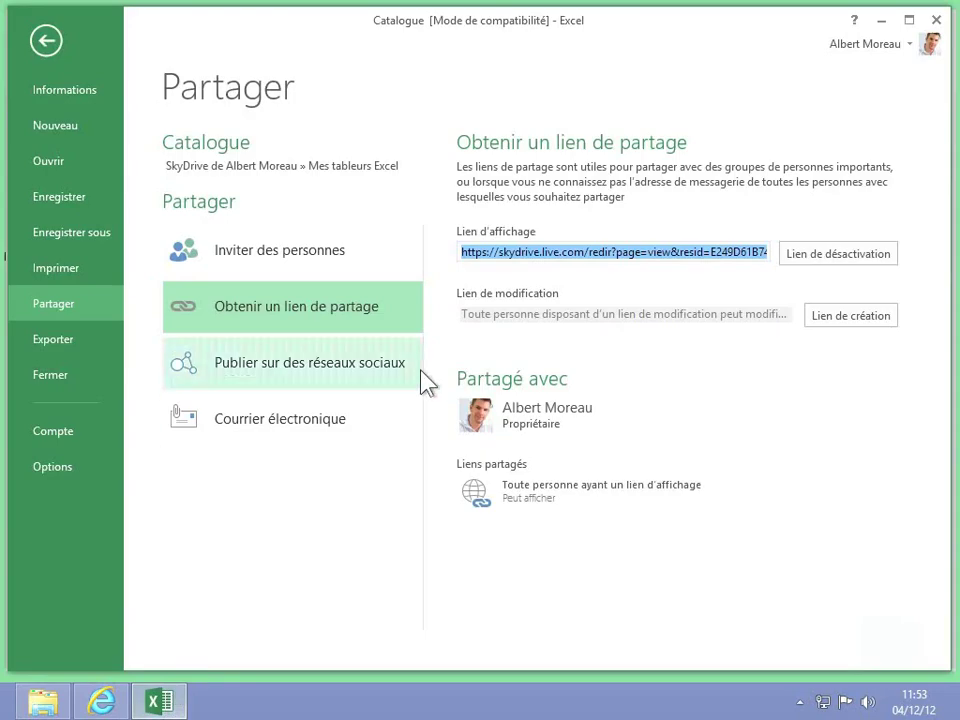
left_click(558, 323)
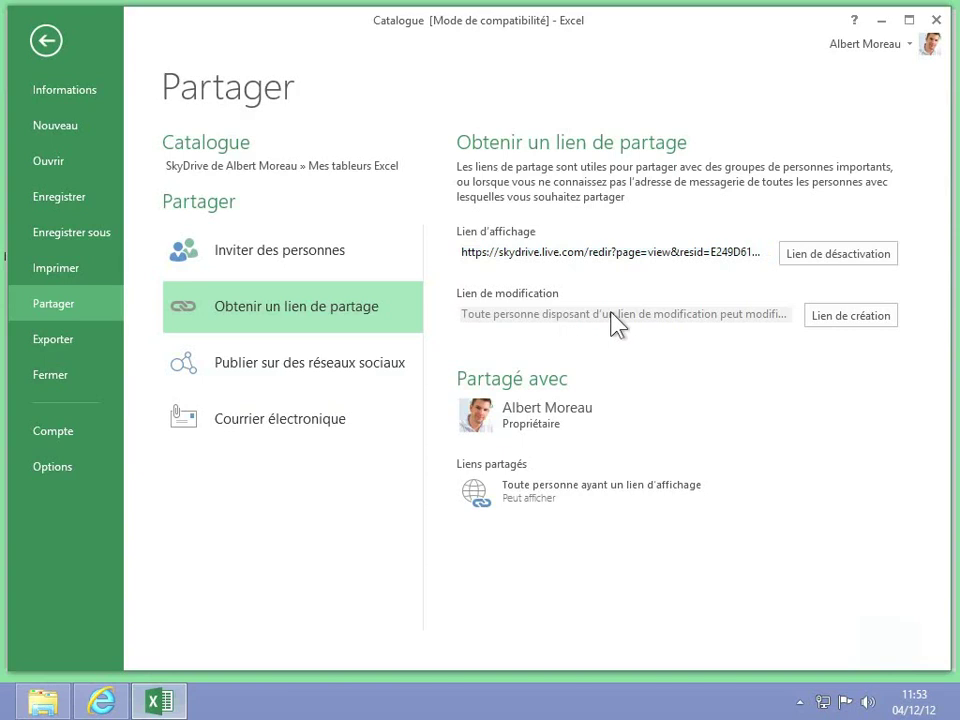